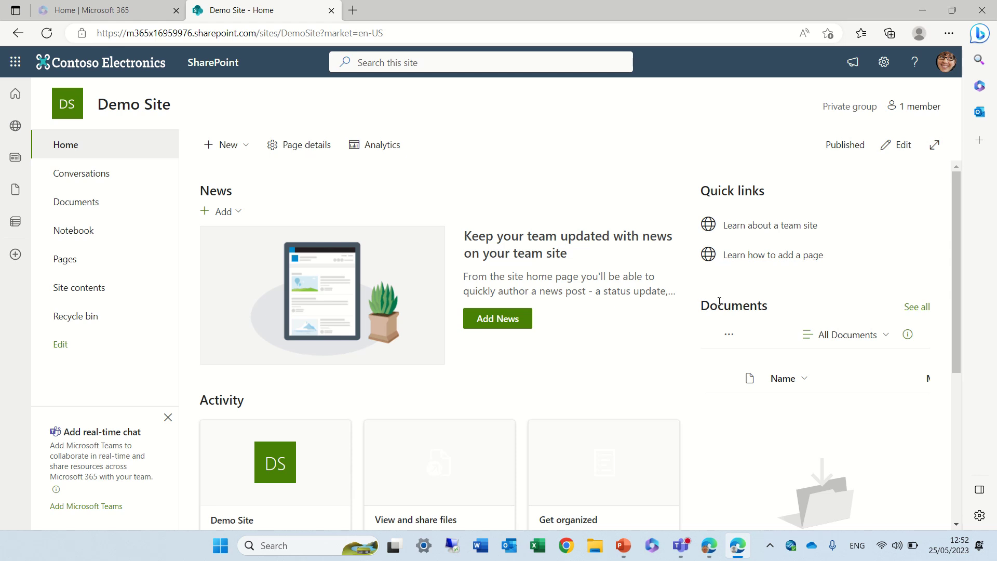
Create a blank list named 'demo' on Demo Site
{"action": "left_click", "coordinate": [237, 146]}
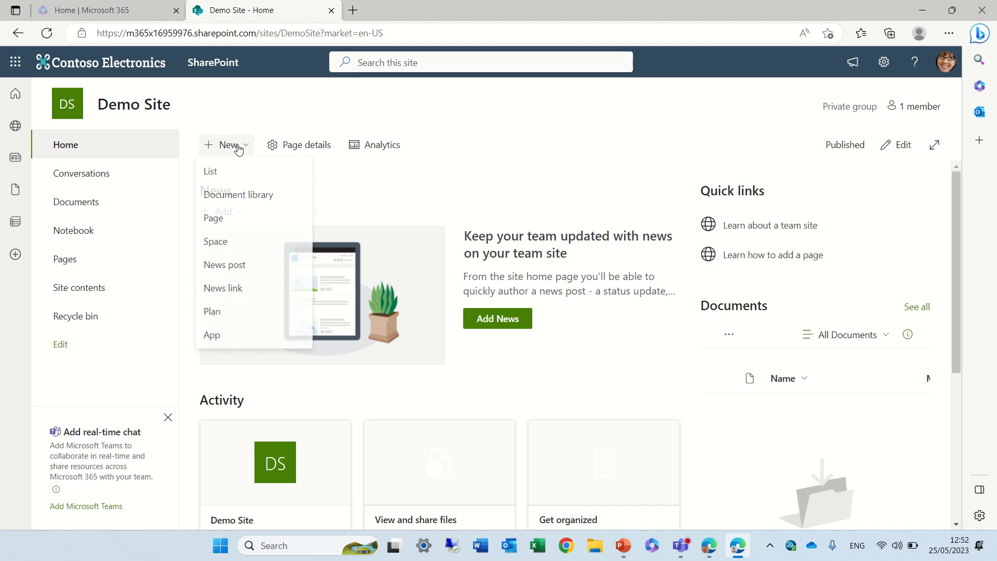
{"action": "left_click", "coordinate": [239, 179]}
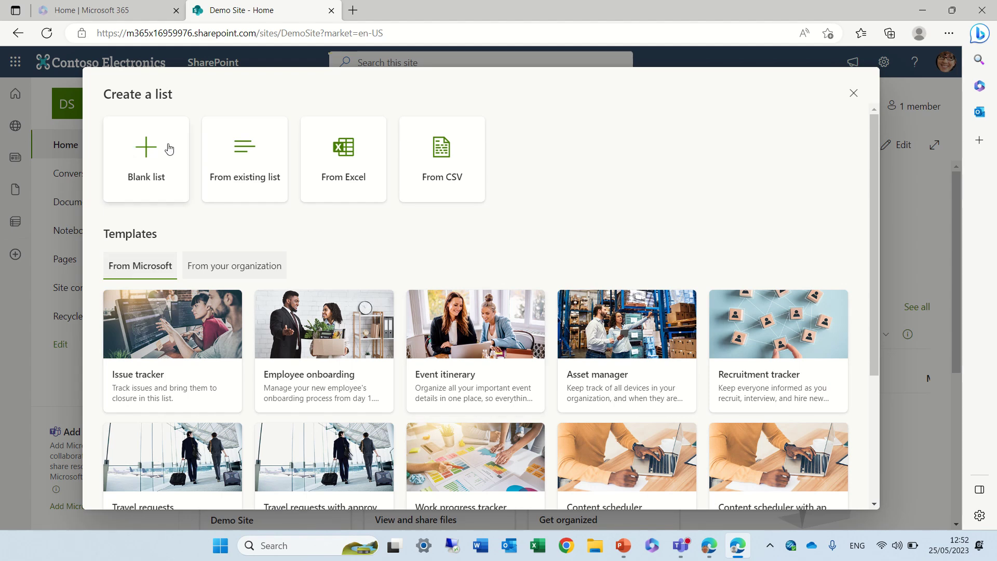
{"action": "left_click", "coordinate": [154, 158]}
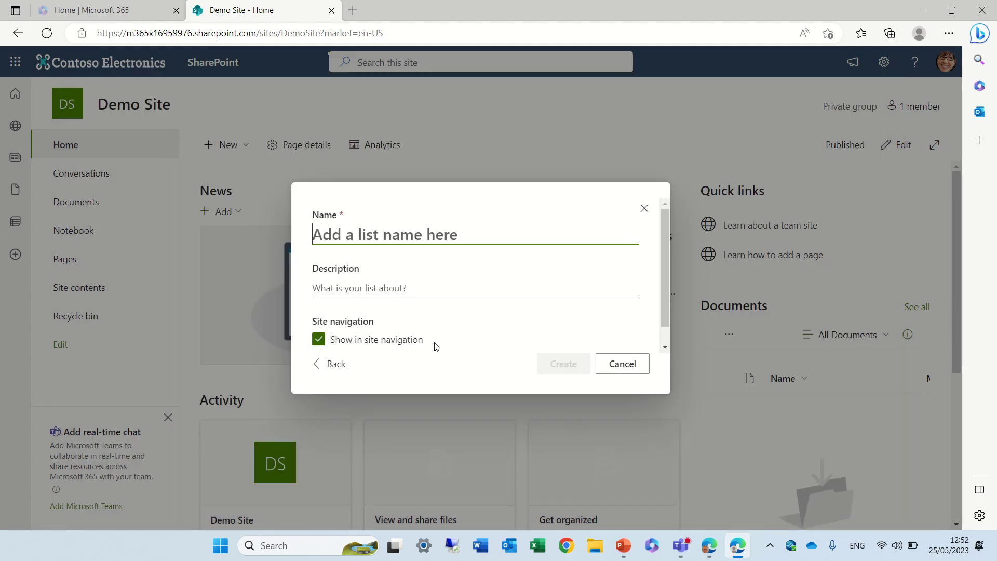
{"action": "type", "text": "demo"}
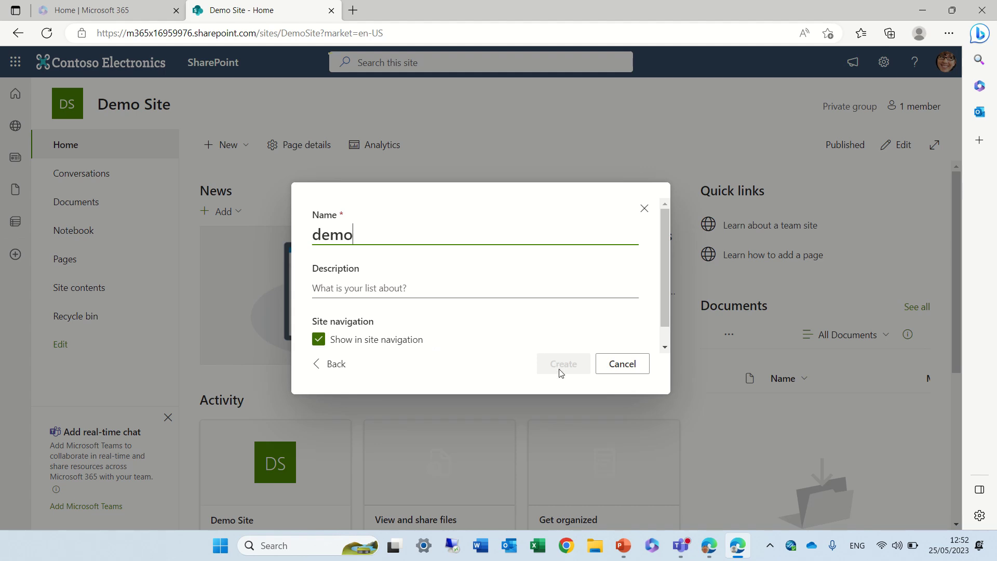
{"action": "left_click", "coordinate": [569, 364]}
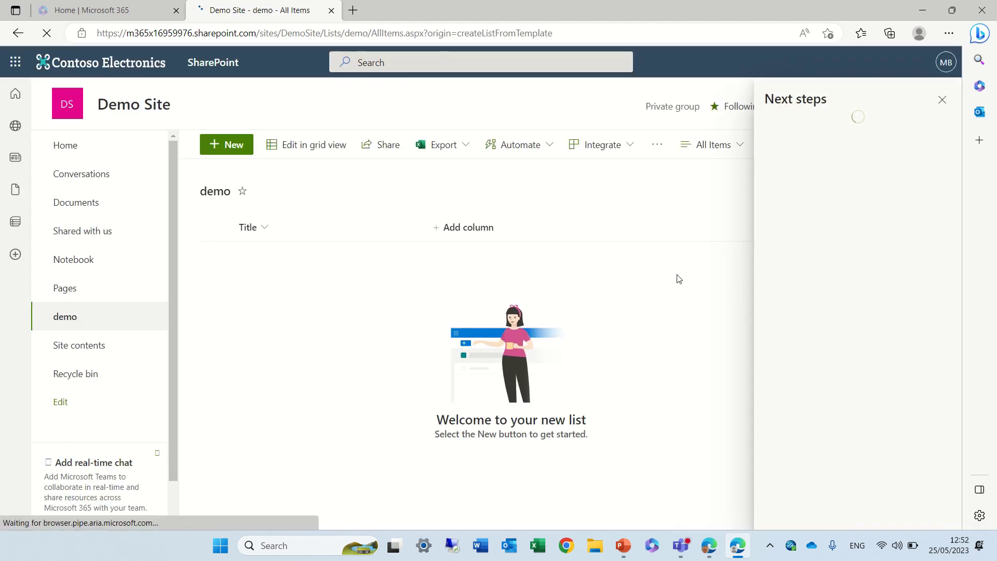
Dismiss the Next steps pane and rename the Title column to 'Project'
{"action": "left_click", "coordinate": [942, 100]}
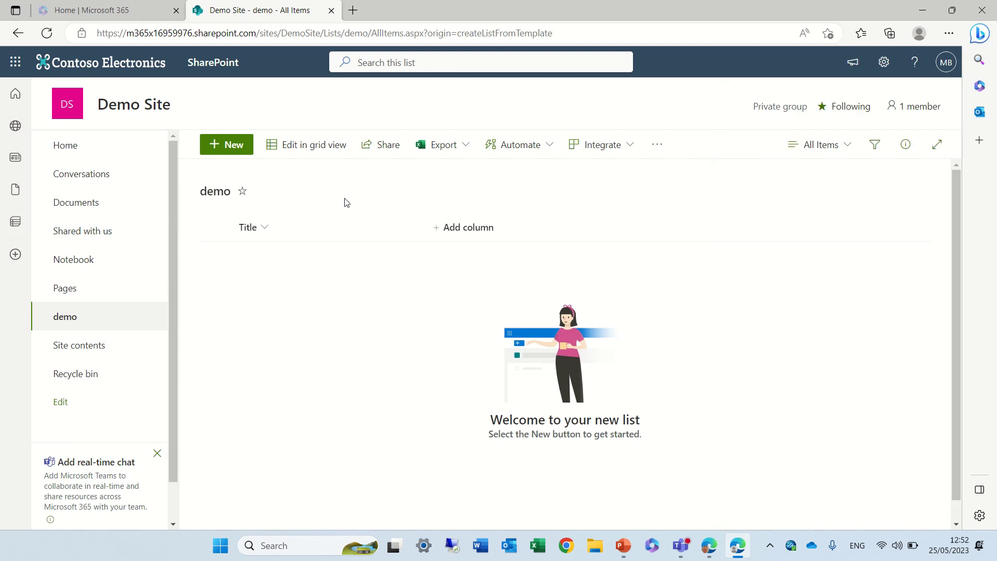
{"action": "left_click", "coordinate": [267, 226]}
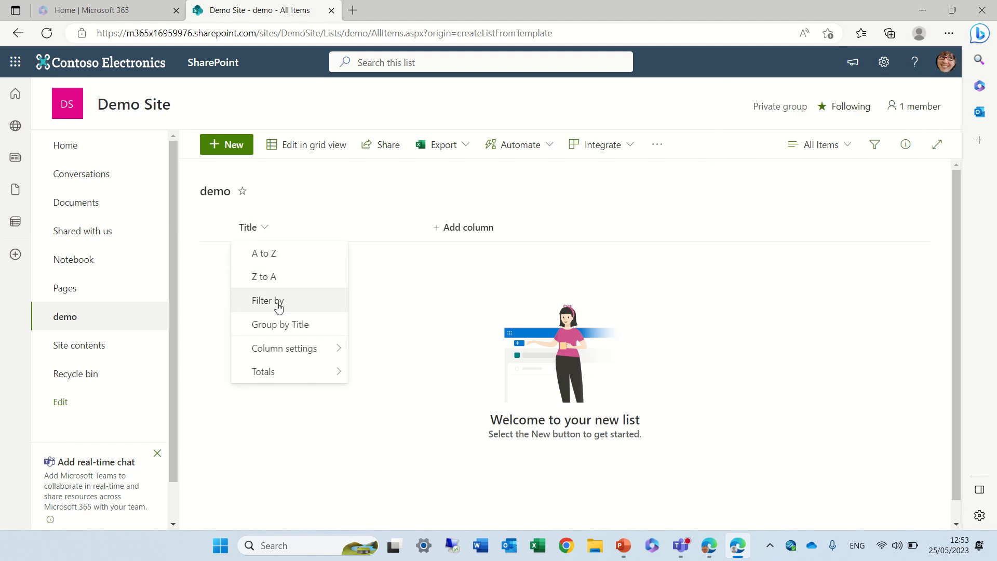
{"action": "mouse_move", "coordinate": [310, 351]}
{"action": "left_click", "coordinate": [383, 351]}
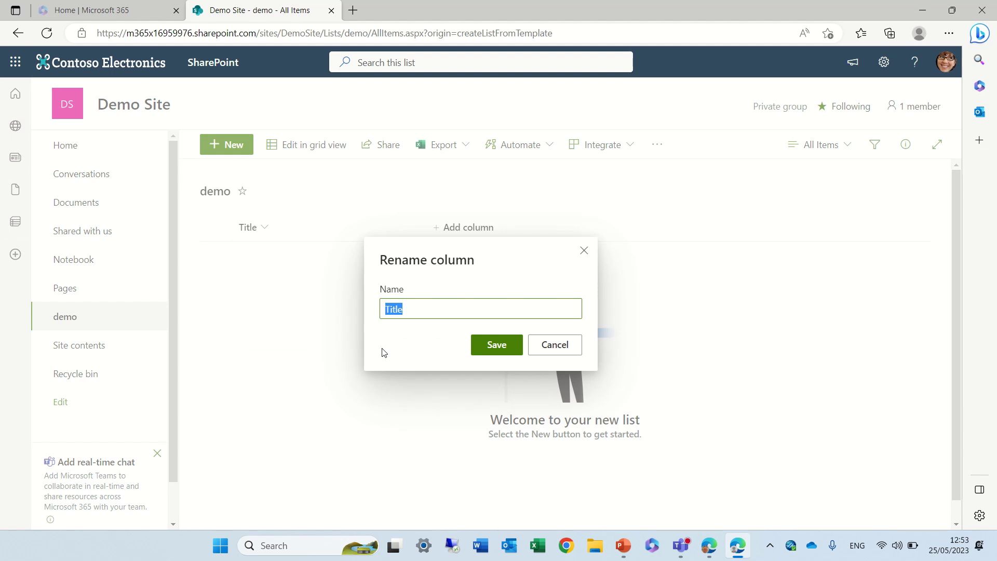
{"action": "type", "text": "Projet"}
{"action": "key", "text": "BackSpace"}
{"action": "key", "text": "BackSpace"}
{"action": "type", "text": "ect"}
{"action": "left_click", "coordinate": [497, 347]}
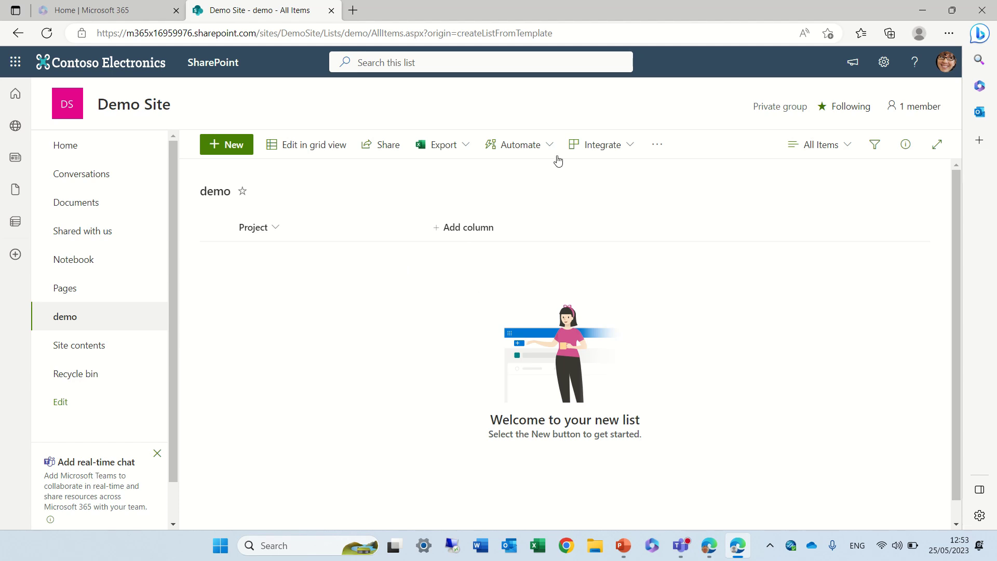
Try saving a new item with Project empty, cancel it, then show Project's column settings options
{"action": "left_click", "coordinate": [226, 147]}
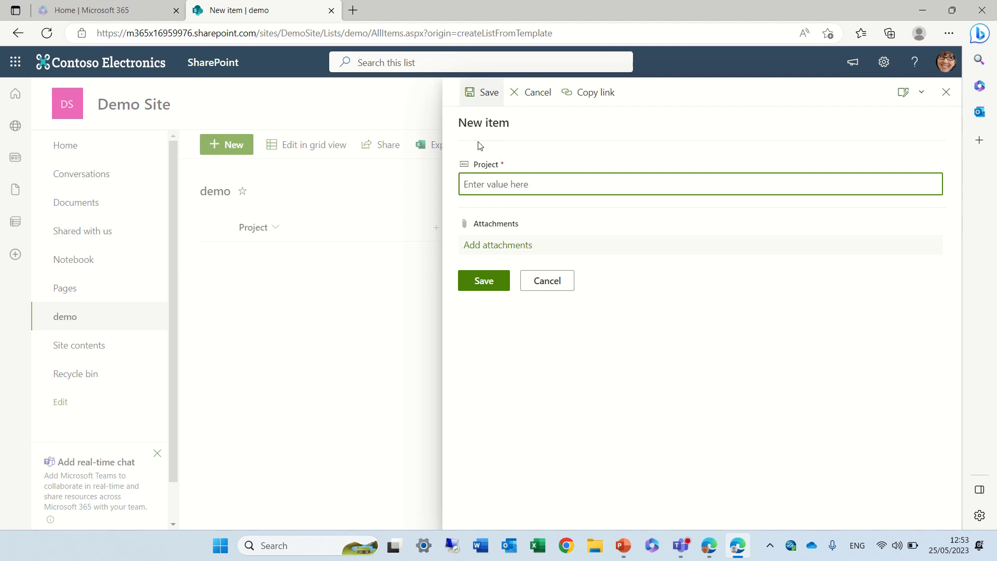
{"action": "left_click", "coordinate": [482, 281]}
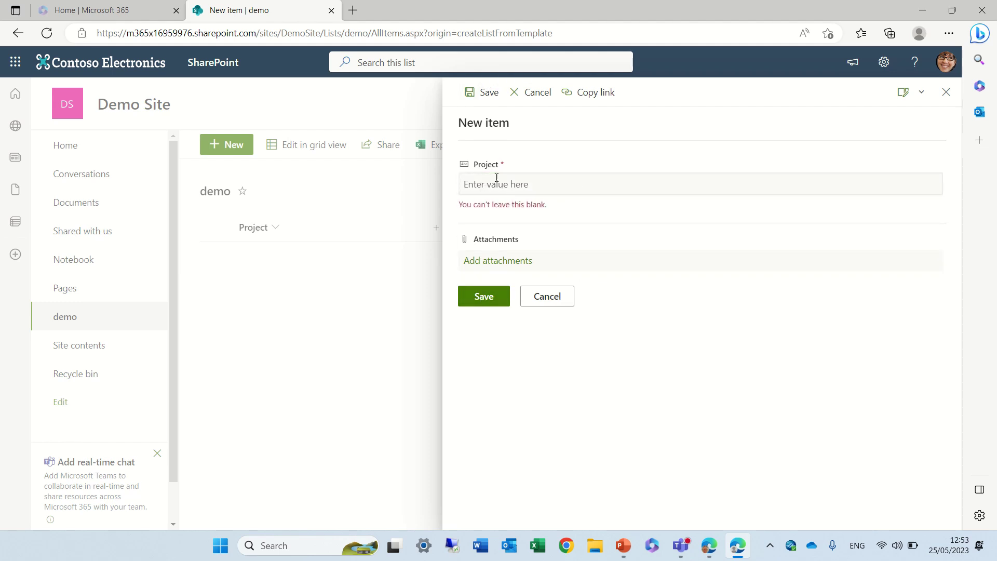
{"action": "left_click", "coordinate": [556, 301]}
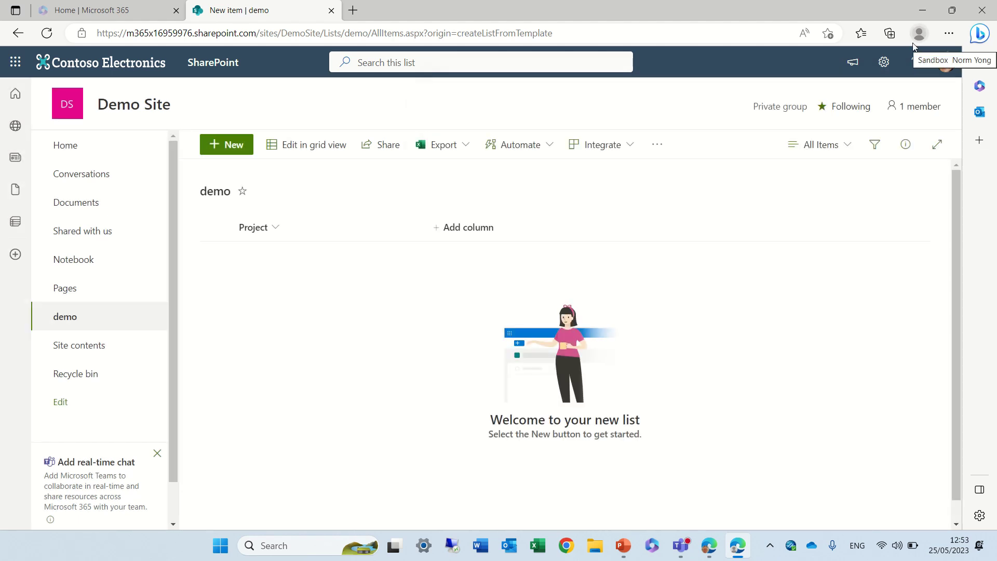
{"action": "left_click", "coordinate": [277, 229]}
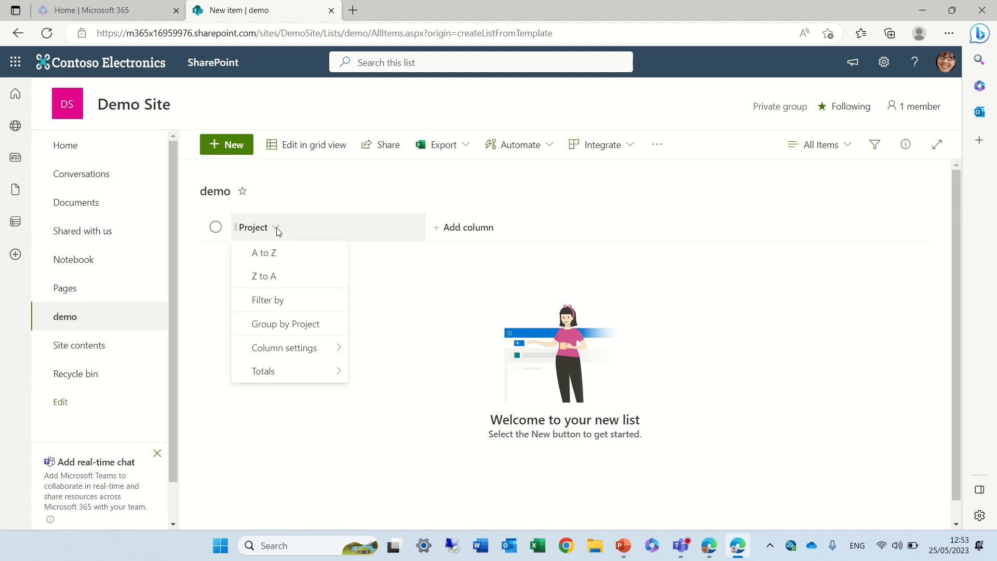
{"action": "mouse_move", "coordinate": [316, 357]}
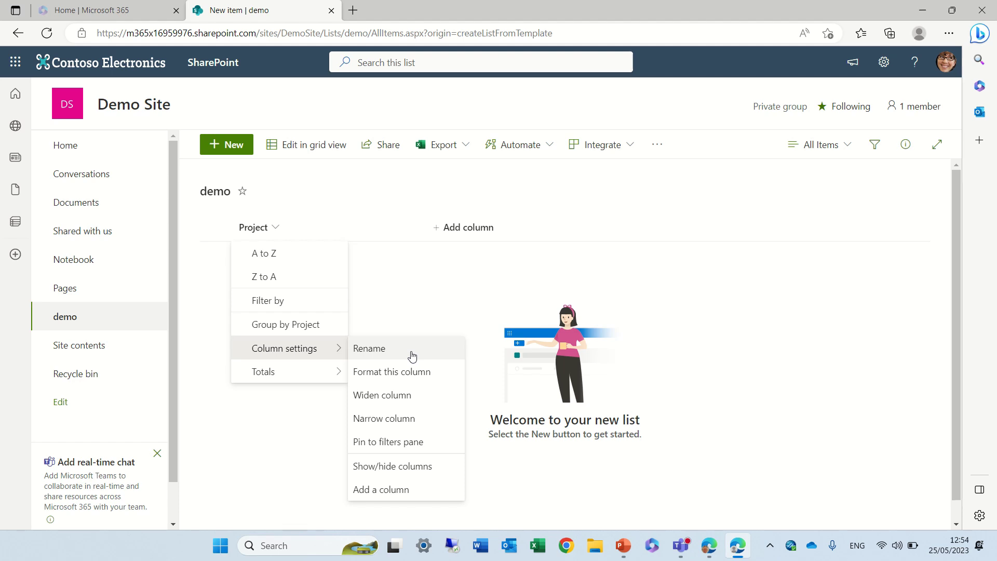
Open the demo list's settings page and scroll down to its Columns section
{"action": "left_click", "coordinate": [739, 264]}
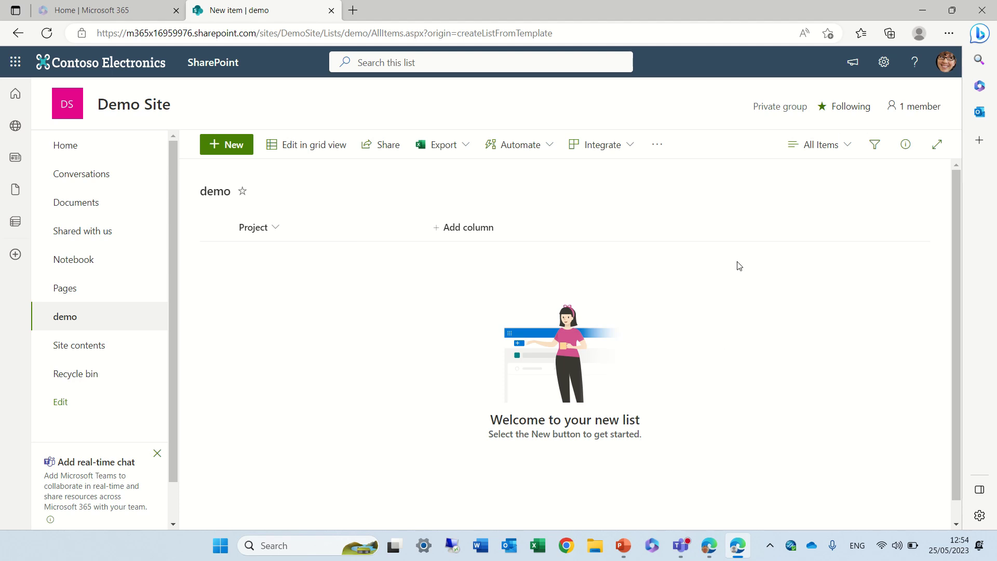
{"action": "left_click", "coordinate": [883, 63]}
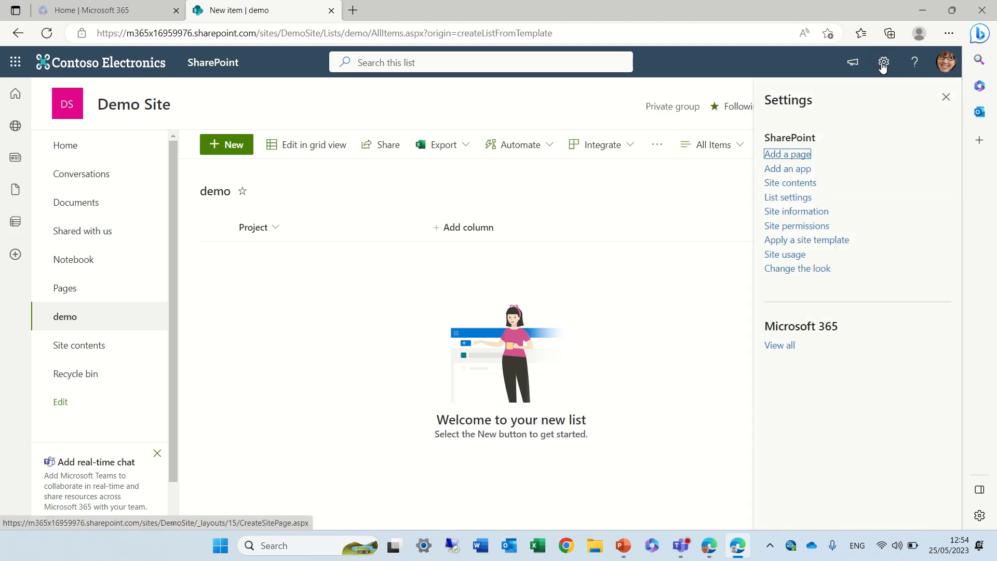
{"action": "left_click", "coordinate": [794, 202]}
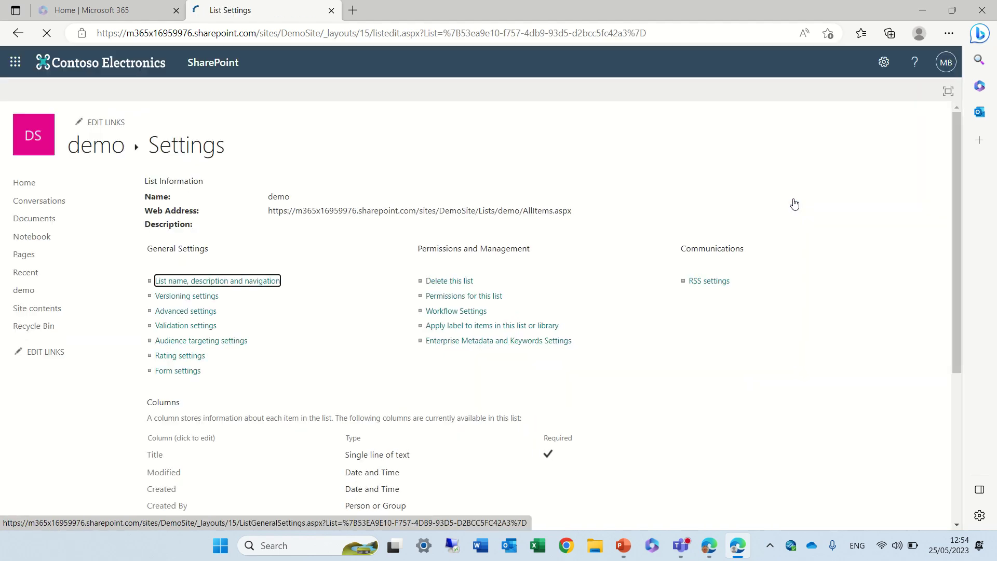
{"action": "left_click_drag", "start_coordinate": [959, 187], "coordinate": [954, 300]}
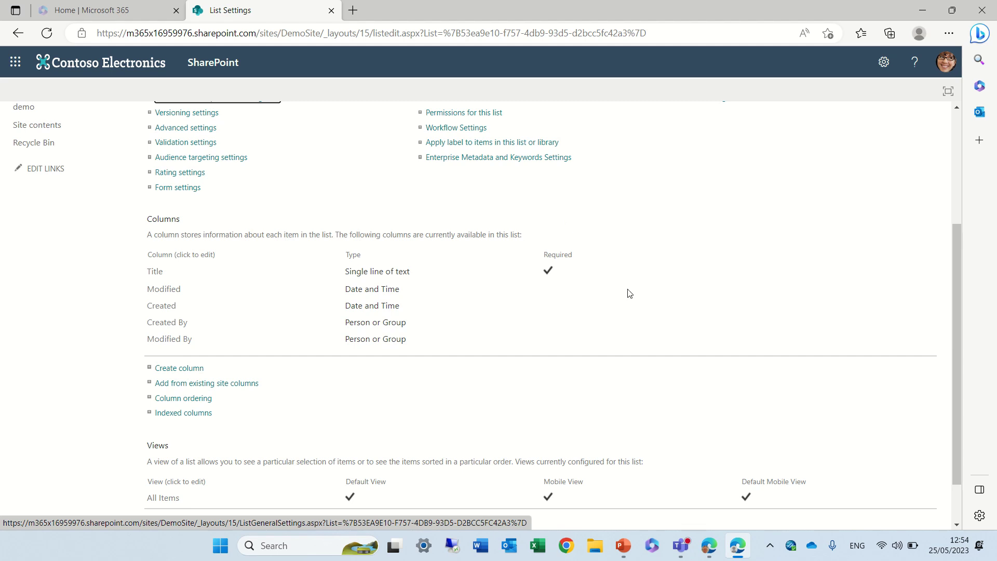
Make the Title column optional, then return to the demo list and start a new item
{"action": "left_click", "coordinate": [160, 275]}
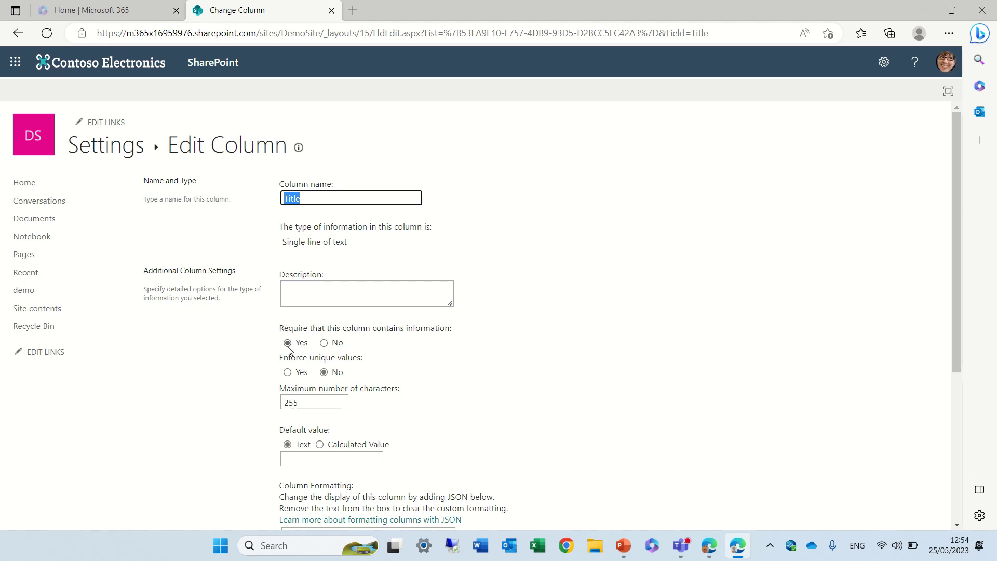
{"action": "left_click", "coordinate": [324, 342]}
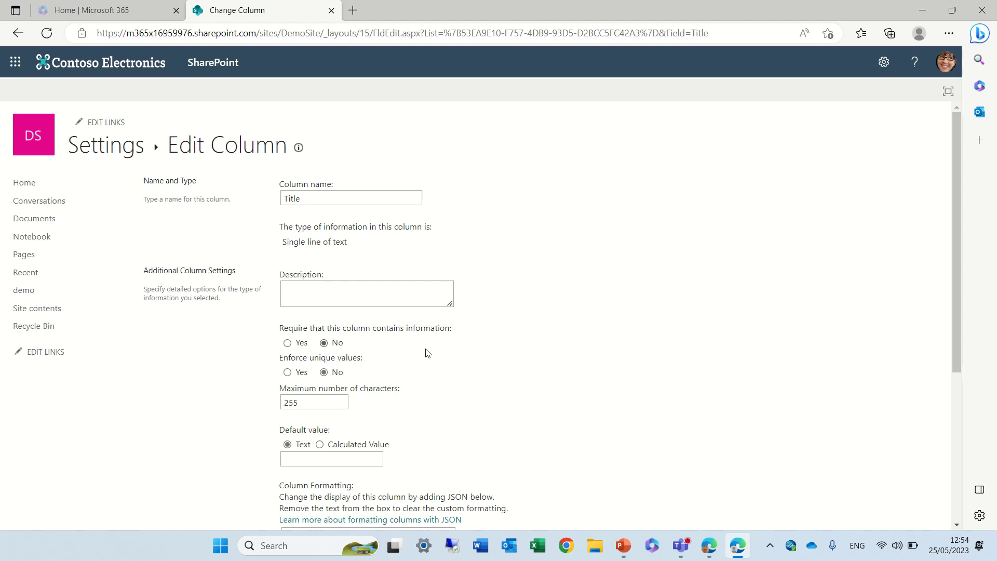
{"action": "left_click_drag", "start_coordinate": [956, 287], "coordinate": [956, 435]}
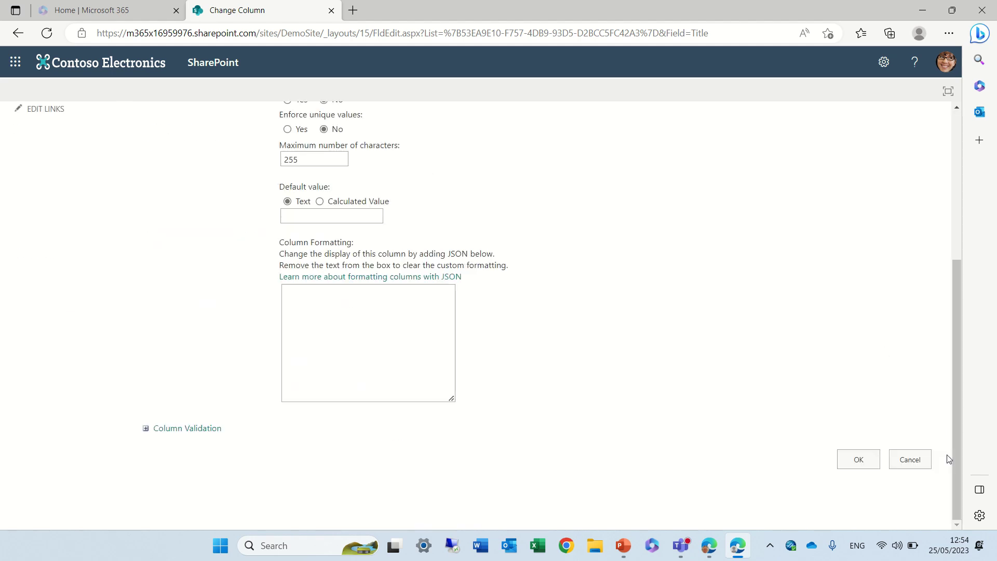
{"action": "left_click", "coordinate": [847, 460]}
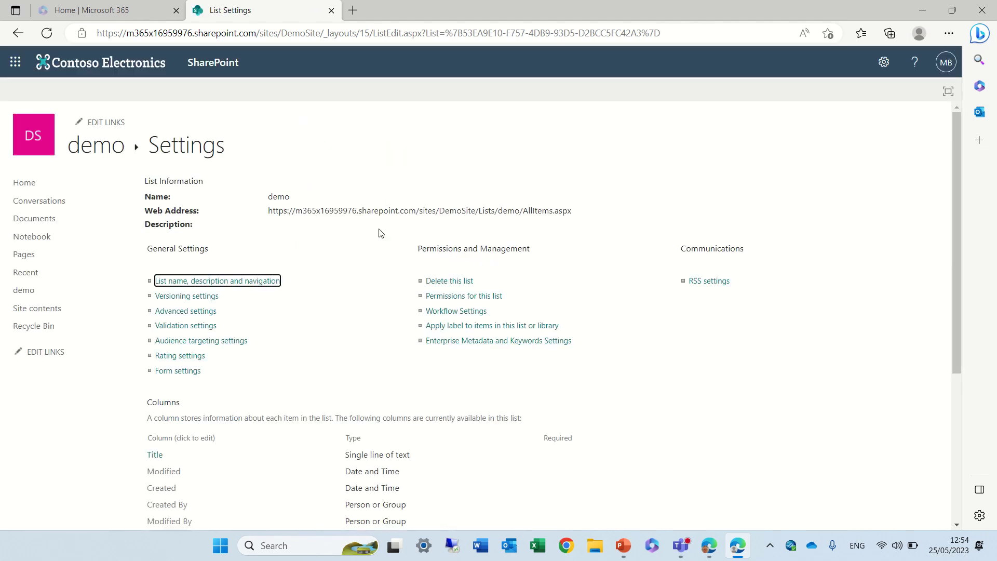
{"action": "left_click", "coordinate": [111, 148]}
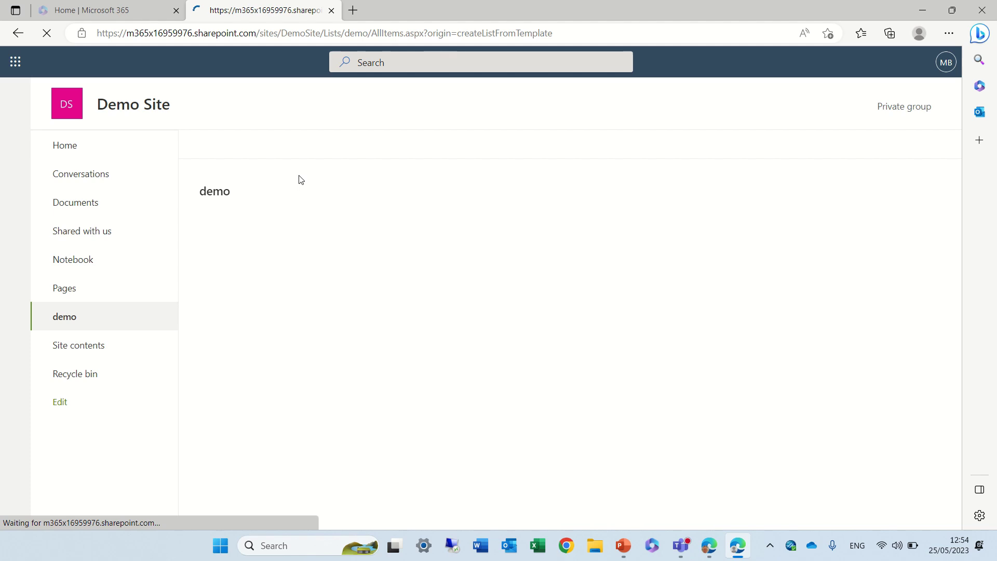
{"action": "left_click", "coordinate": [234, 151]}
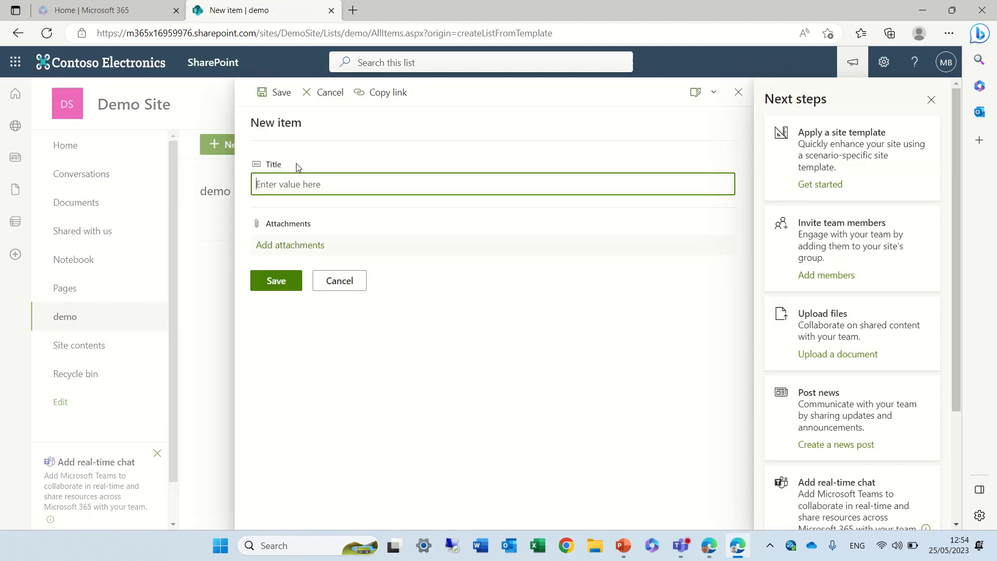
Save the item with an empty Title, close Next steps, and open the site Settings panel
{"action": "left_click", "coordinate": [279, 283]}
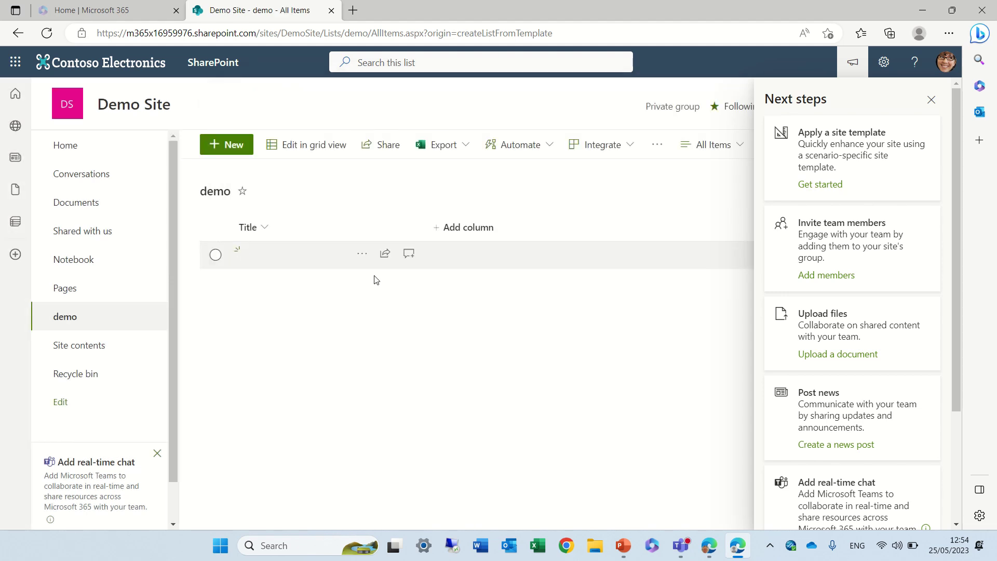
{"action": "left_click", "coordinate": [933, 104]}
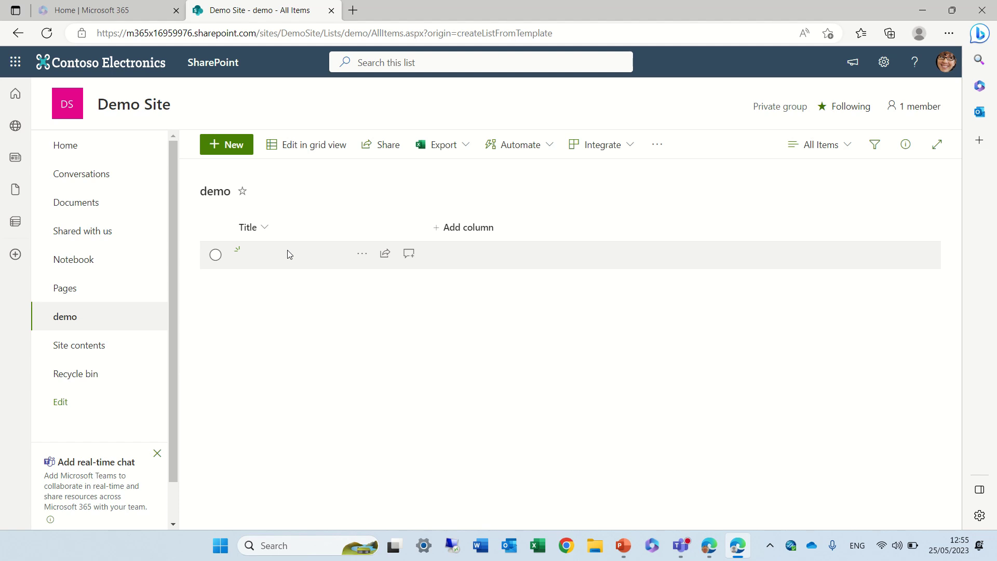
{"action": "left_click", "coordinate": [885, 63]}
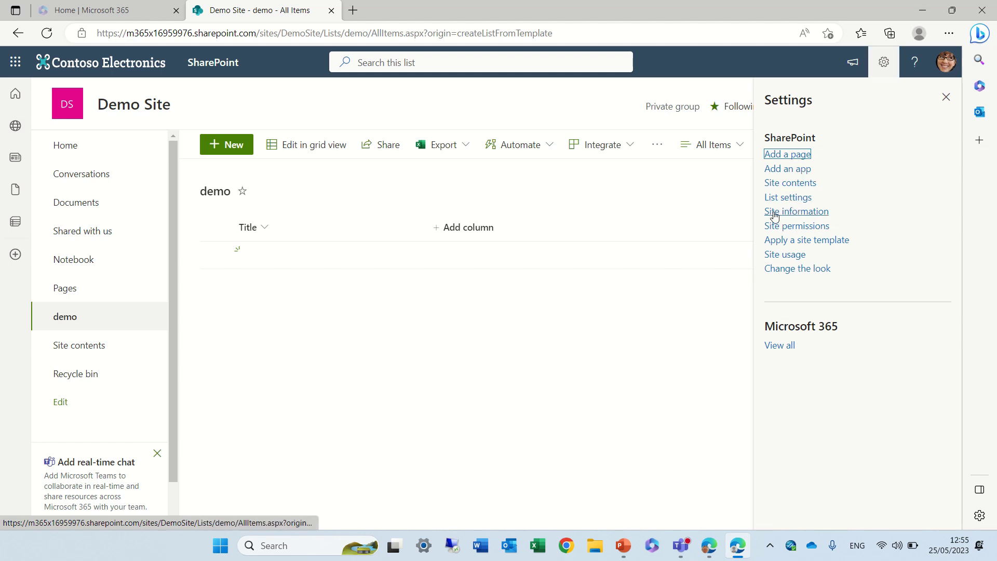
In List settings, make the Title column required again with default value 'Link'
{"action": "left_click", "coordinate": [797, 201]}
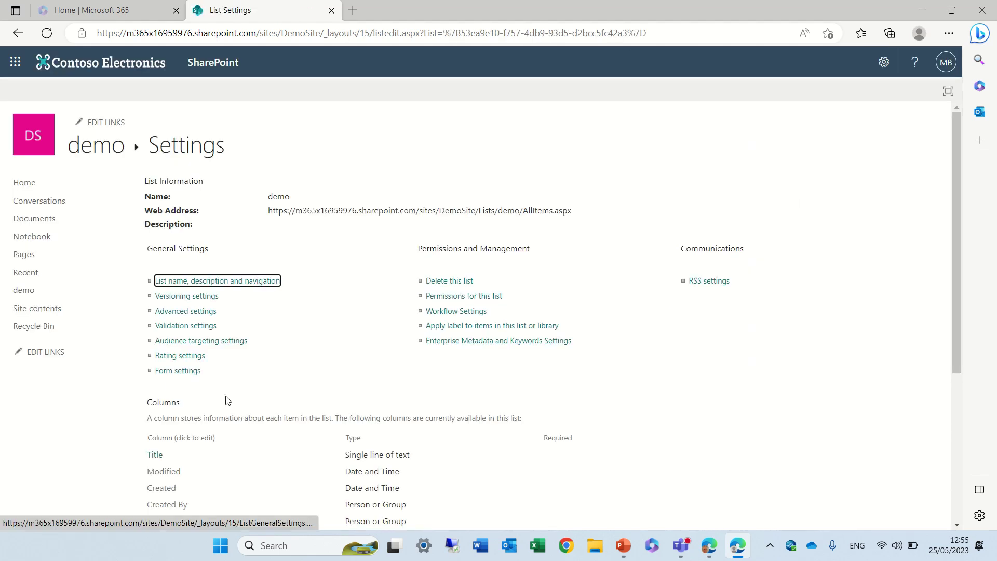
{"action": "left_click", "coordinate": [156, 456]}
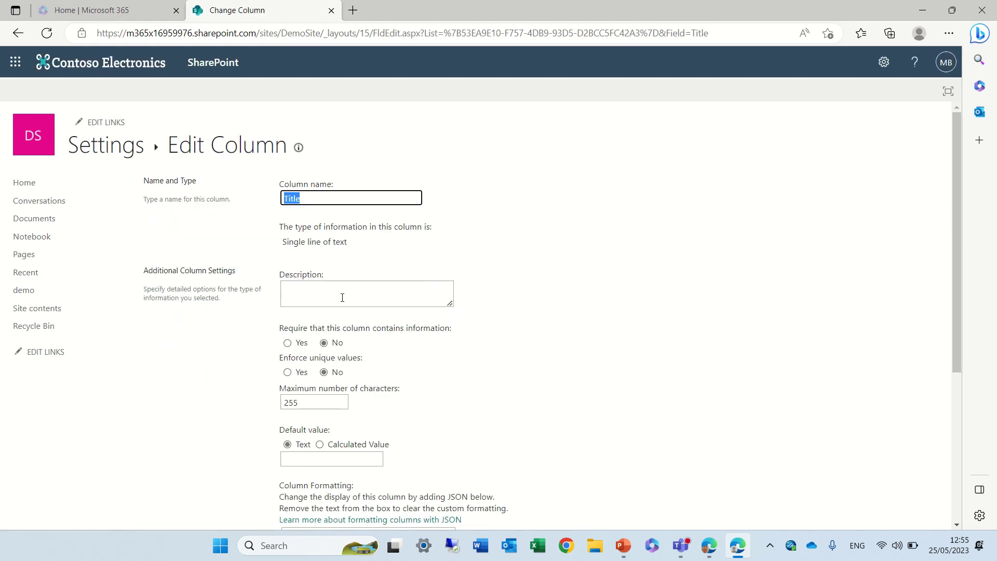
{"action": "left_click", "coordinate": [288, 343]}
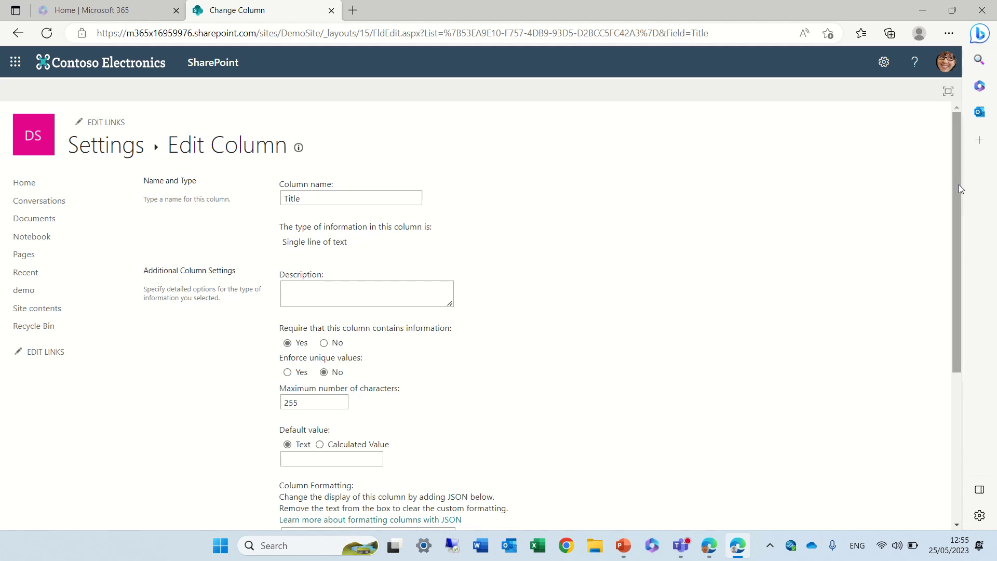
{"action": "scroll", "coordinate": [946, 263], "scroll_direction": "down", "scroll_amount": 2}
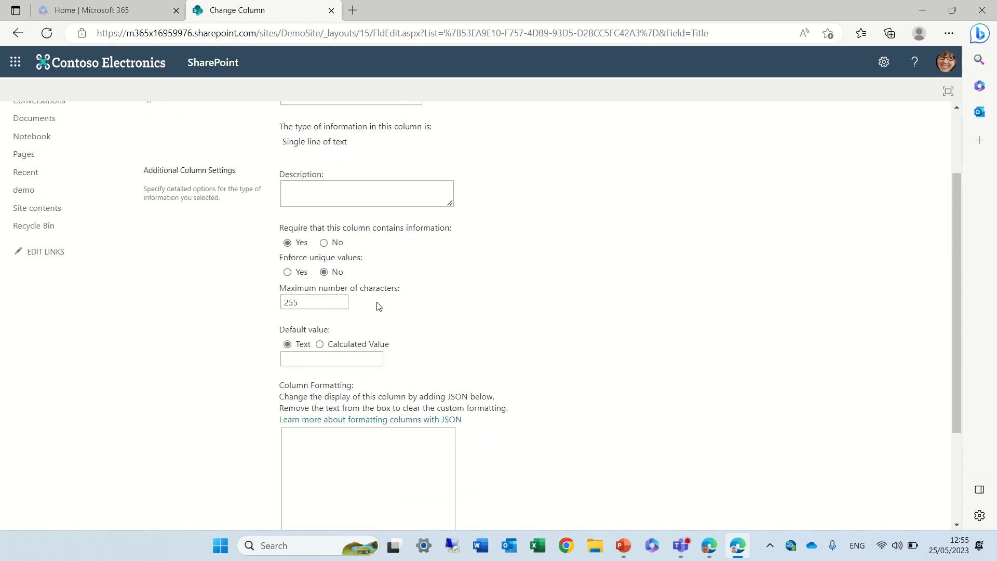
{"action": "left_click", "coordinate": [381, 363]}
{"action": "type", "text": "Blue"}
{"action": "key", "text": "BackSpace"}
{"action": "key", "text": "BackSpace"}
{"action": "key", "text": "BackSpace"}
{"action": "key", "text": "BackSpace"}
{"action": "type", "text": "Link"}
{"action": "left_click_drag", "start_coordinate": [959, 230], "coordinate": [958, 338]}
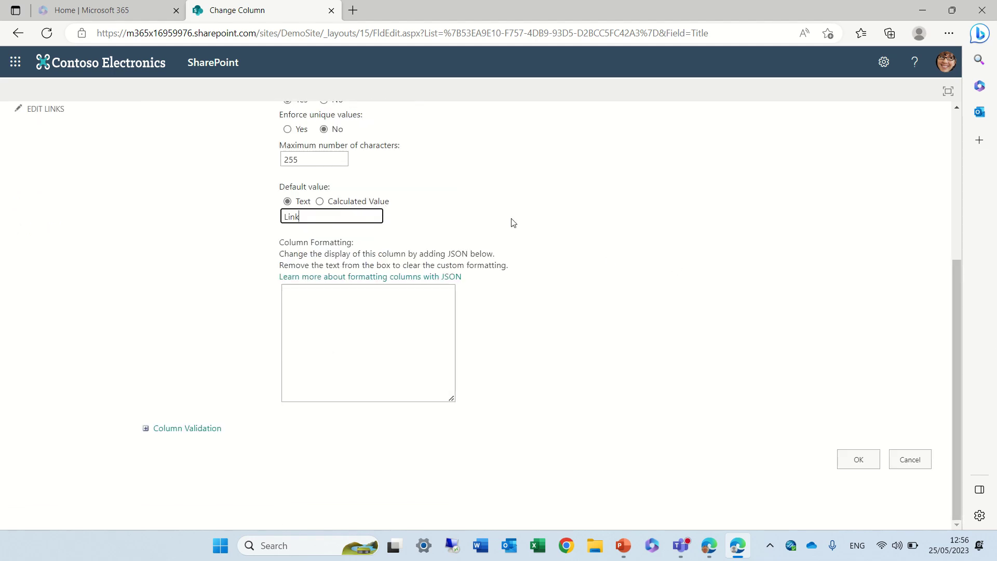
{"action": "left_click", "coordinate": [862, 460]}
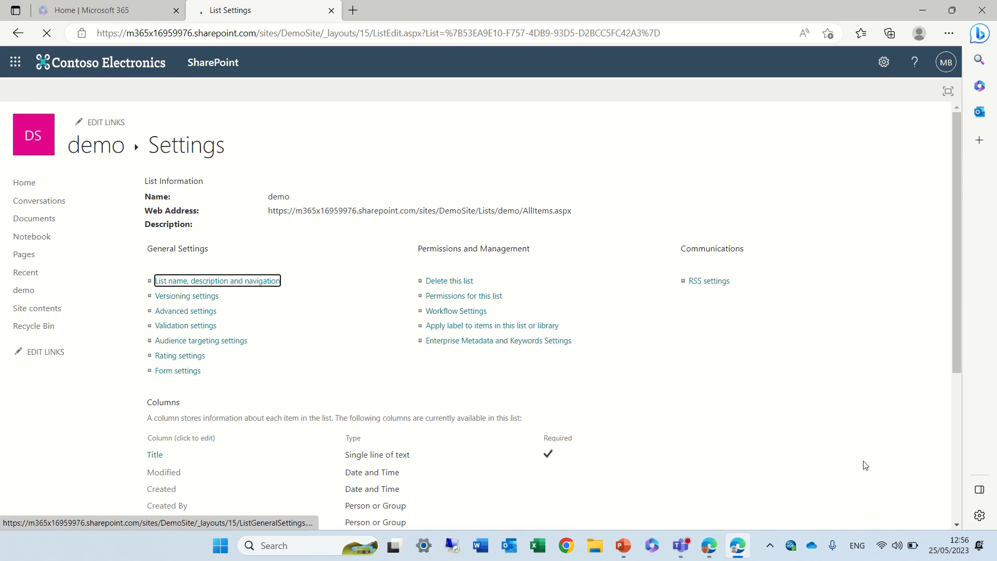
Add a new demo list item keeping the prefilled Title 'Link'
{"action": "left_click", "coordinate": [112, 151]}
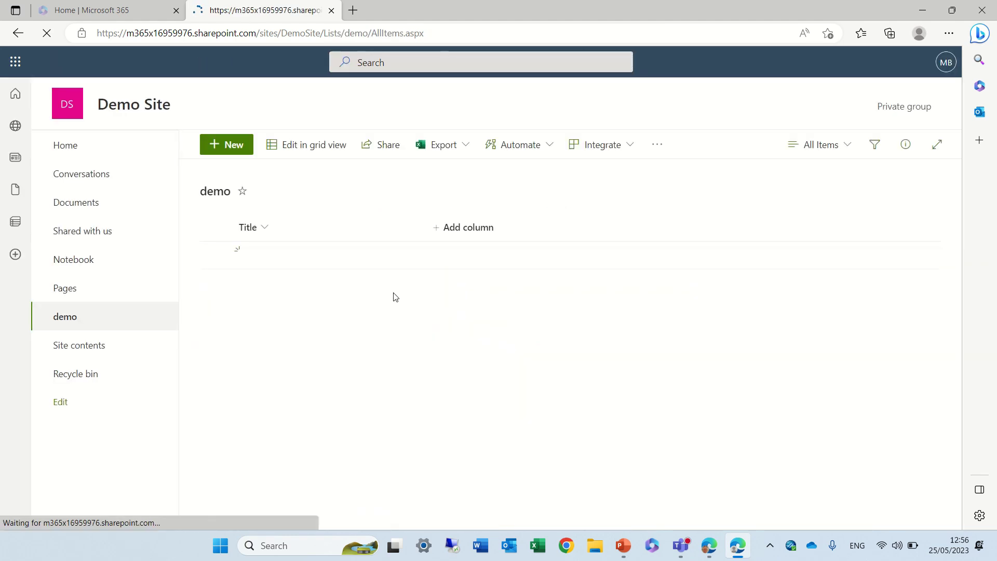
{"action": "left_click", "coordinate": [235, 149]}
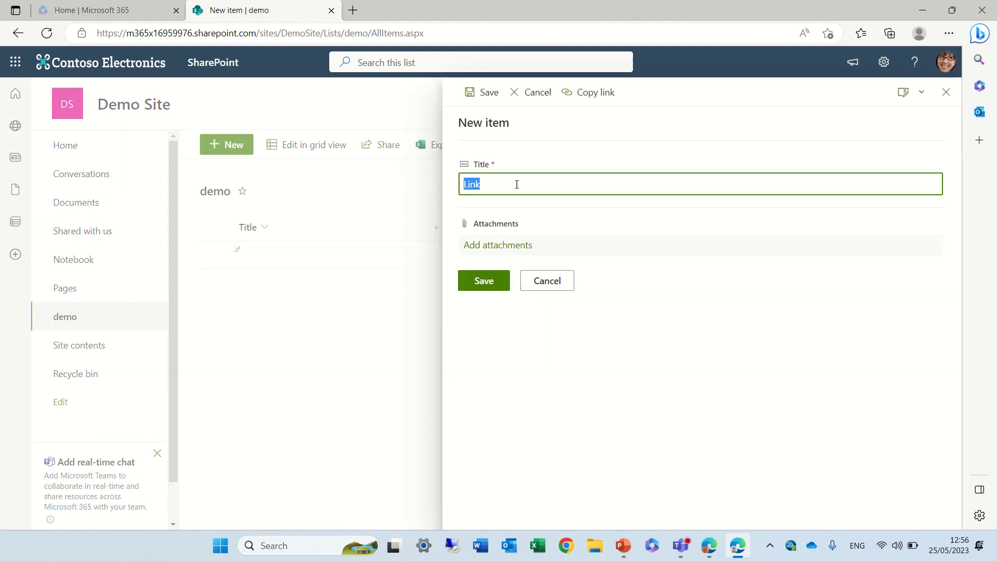
{"action": "left_click", "coordinate": [564, 188]}
{"action": "left_click", "coordinate": [488, 283]}
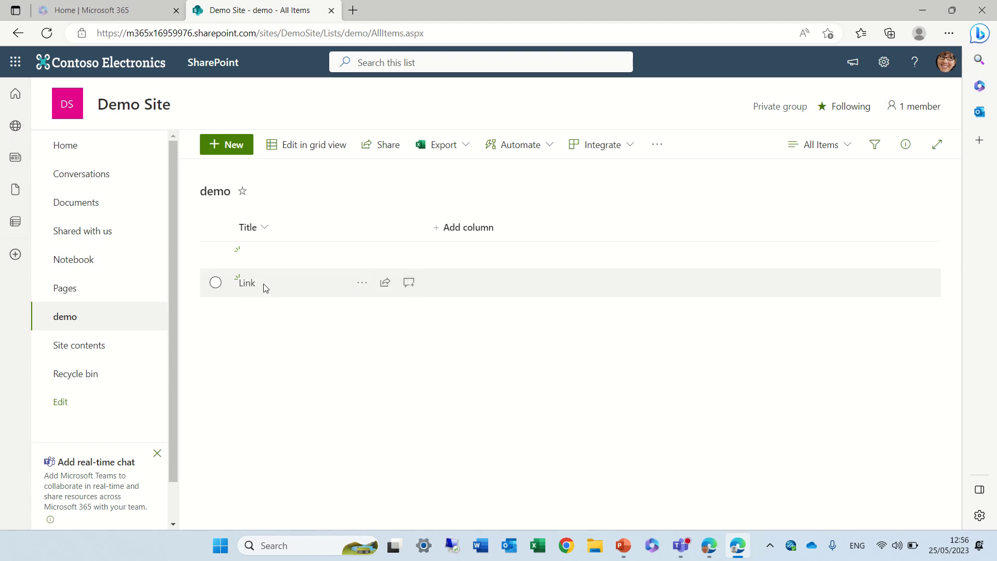
Add a Choice column named 'status' with its default three choices
{"action": "left_click", "coordinate": [467, 230]}
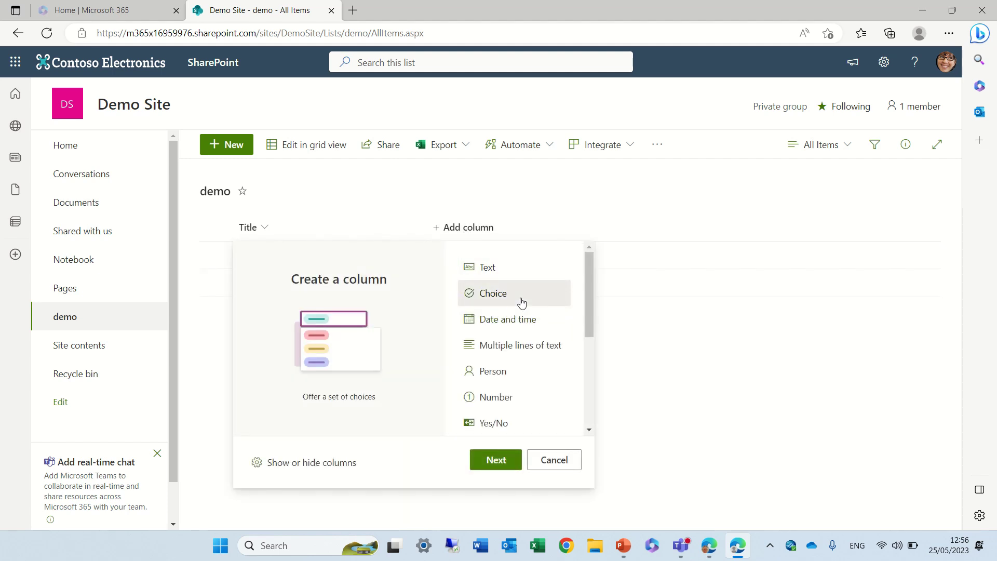
{"action": "left_click", "coordinate": [499, 460]}
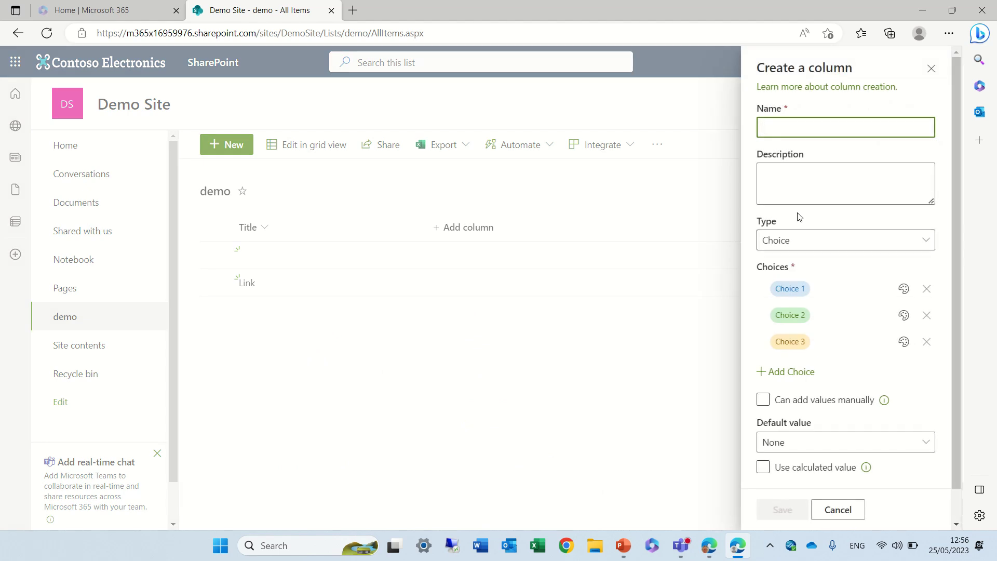
{"action": "left_click", "coordinate": [787, 131]}
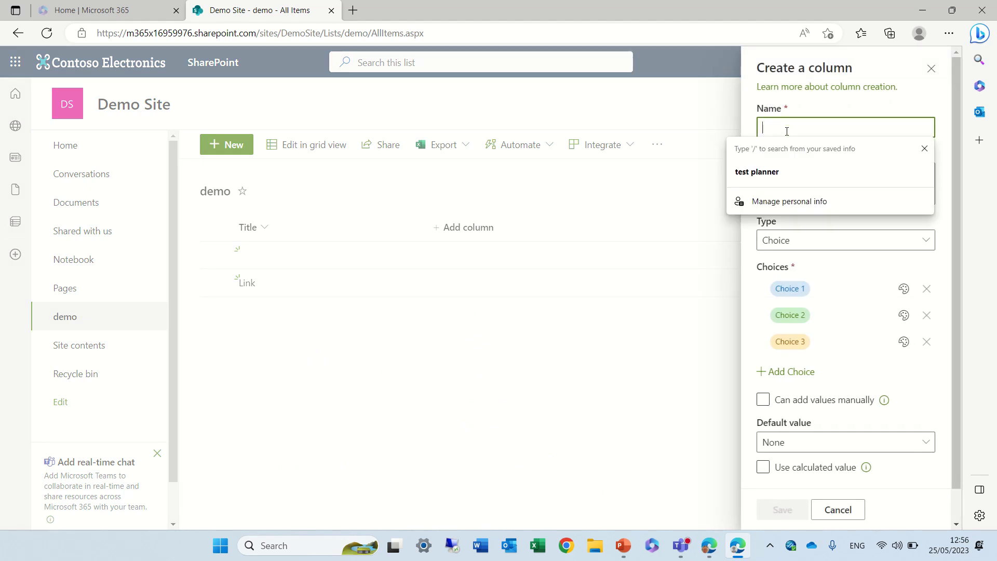
{"action": "type", "text": "status"}
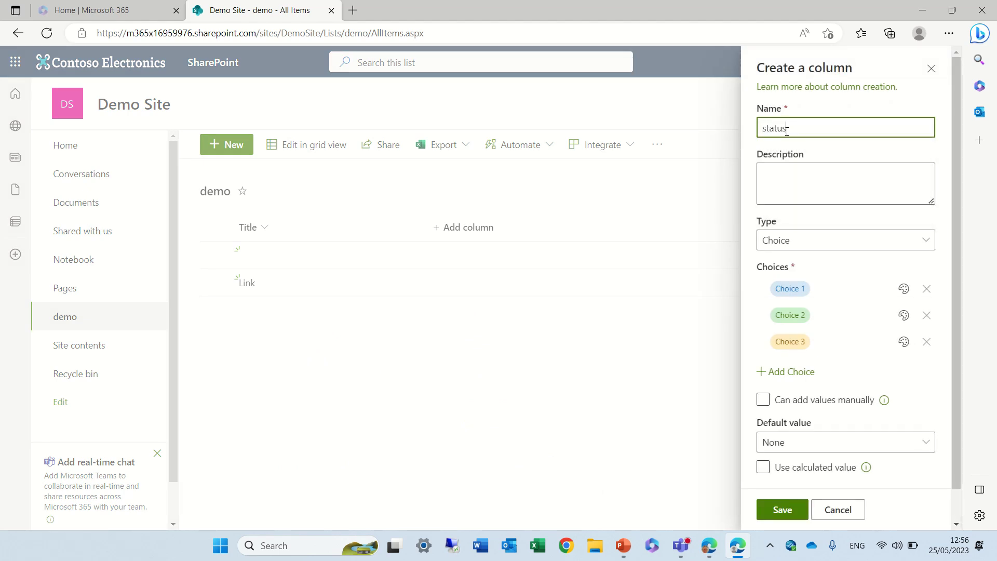
{"action": "left_click", "coordinate": [783, 511]}
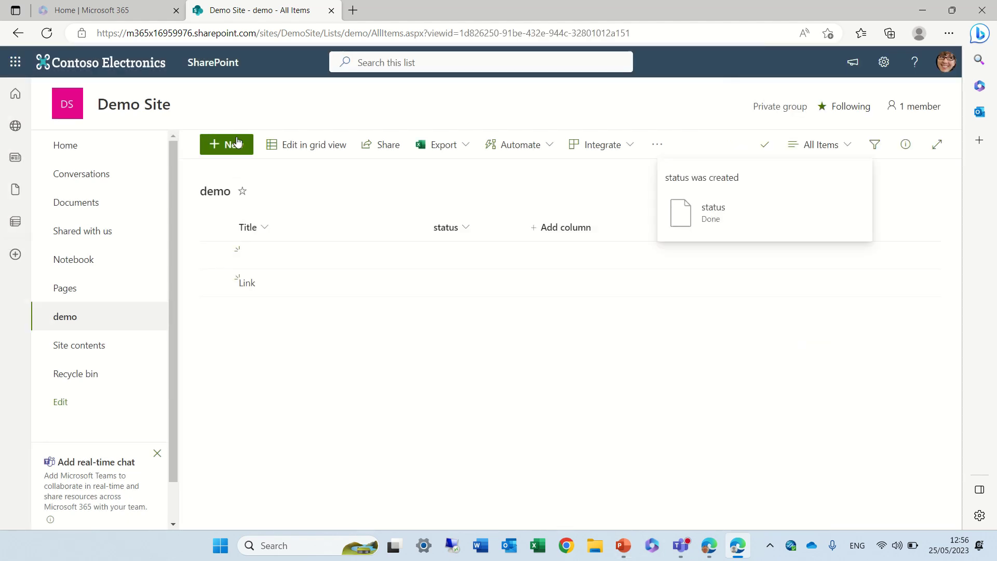
Add an item titled 'Link test' with status set to Choice 1
{"action": "left_click", "coordinate": [230, 145]}
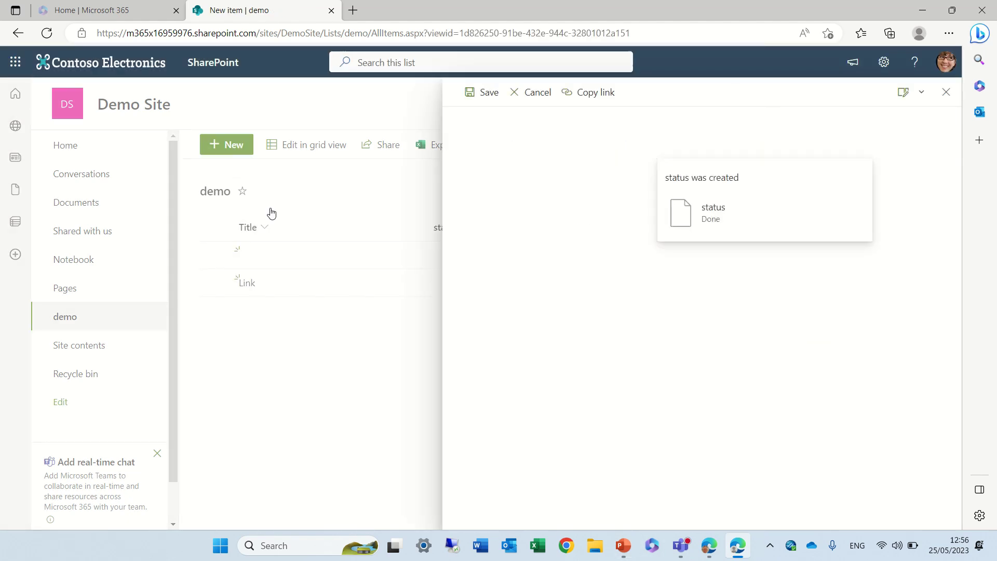
{"action": "left_click", "coordinate": [851, 62]}
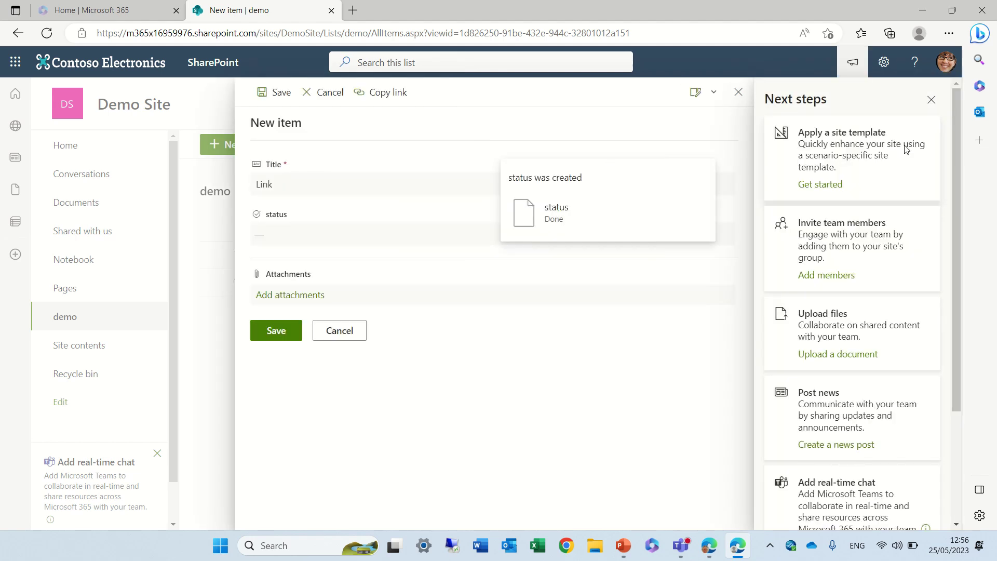
{"action": "left_click", "coordinate": [931, 100]}
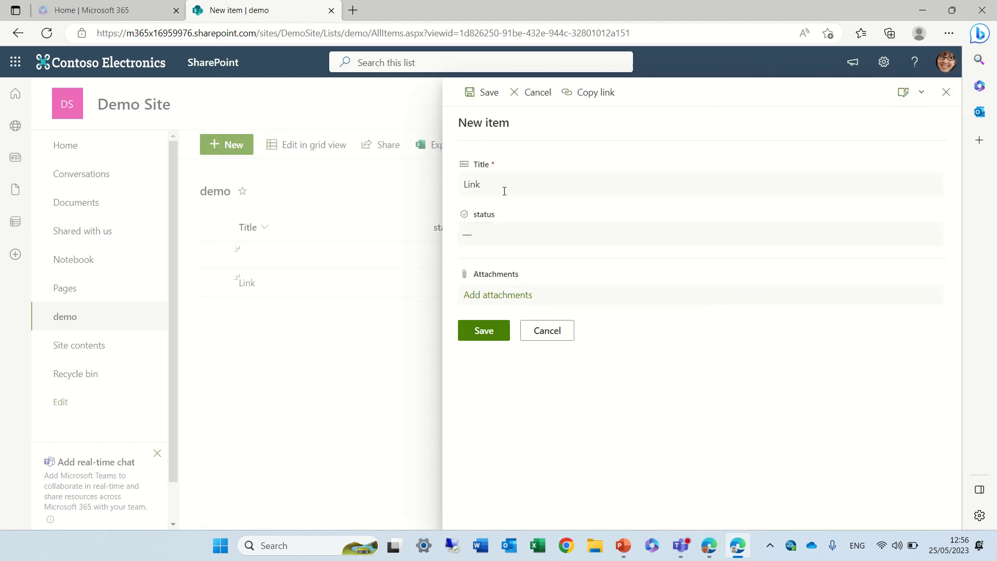
{"action": "left_click", "coordinate": [533, 190]}
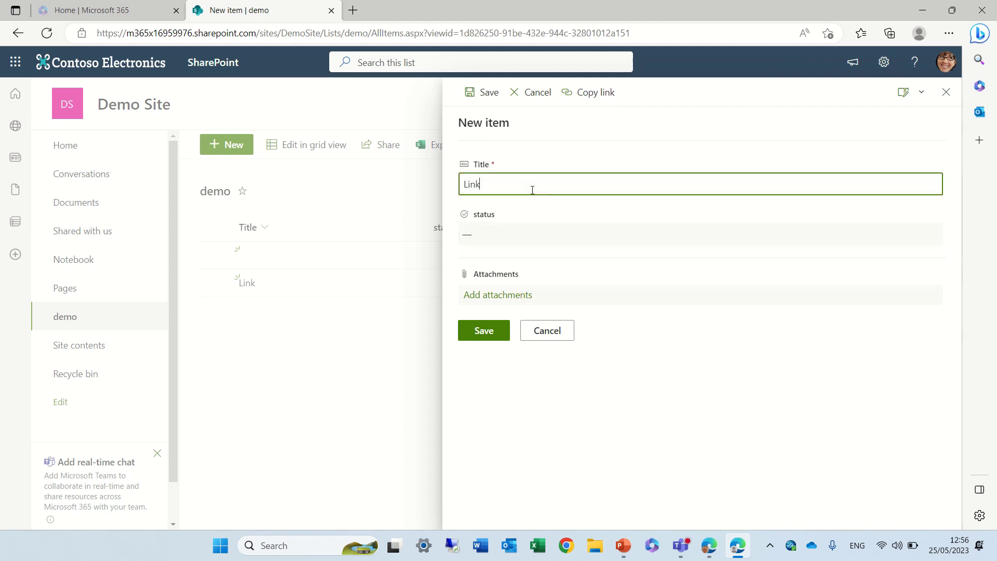
{"action": "type", "text": "test"}
{"action": "left_click", "coordinate": [504, 235]}
{"action": "left_click", "coordinate": [503, 279]}
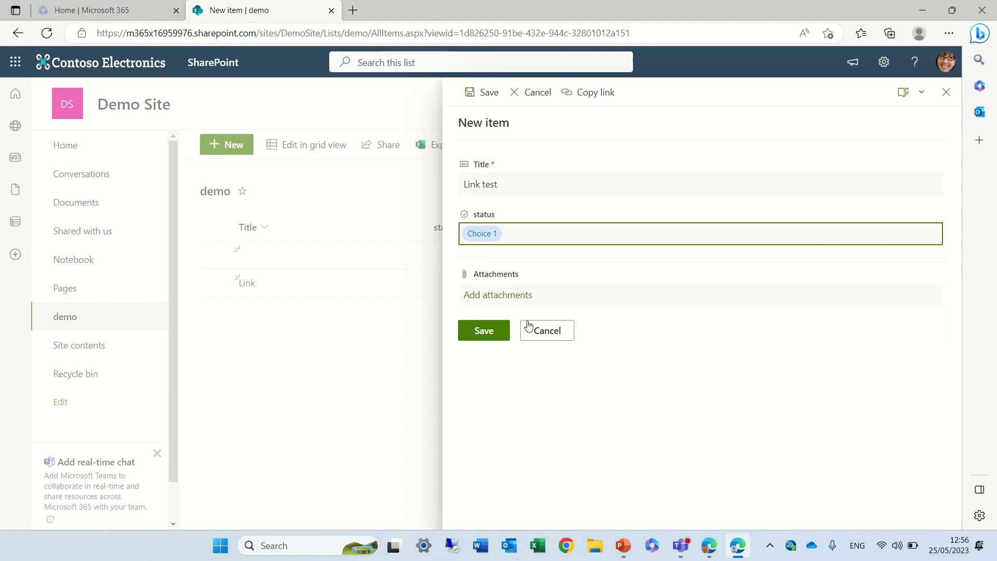
{"action": "left_click", "coordinate": [479, 333]}
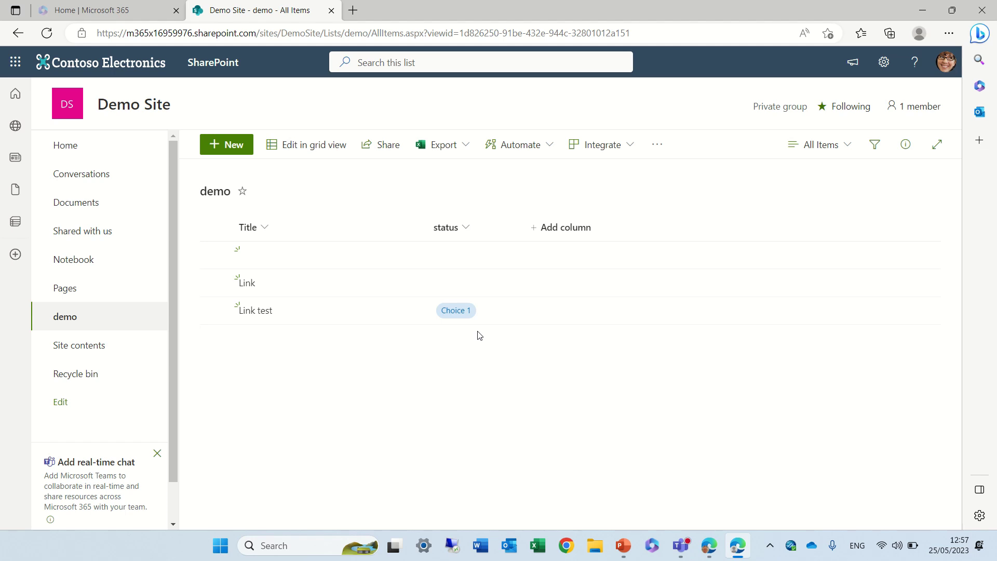
{"action": "left_click", "coordinate": [269, 228]}
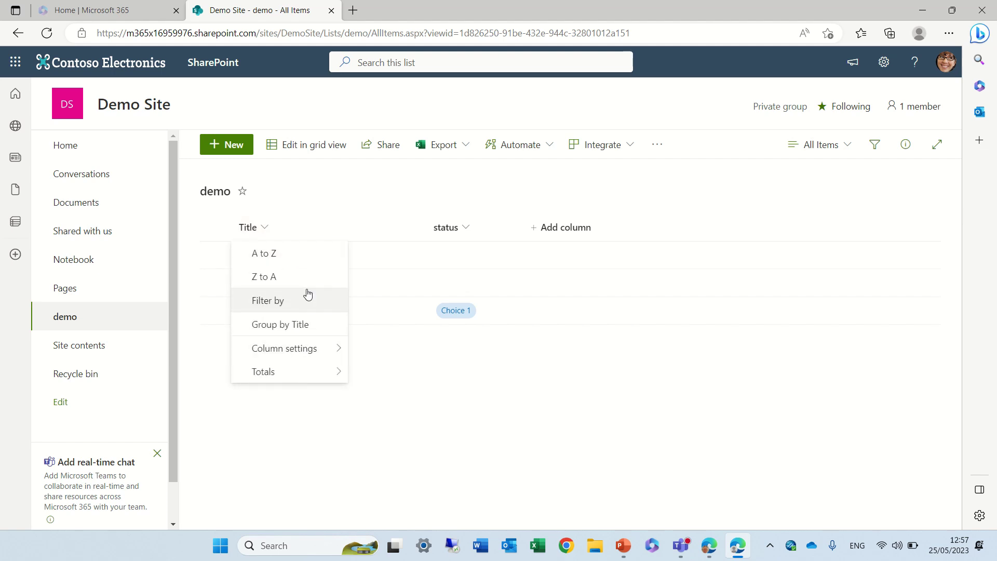
{"action": "left_click", "coordinate": [467, 435]}
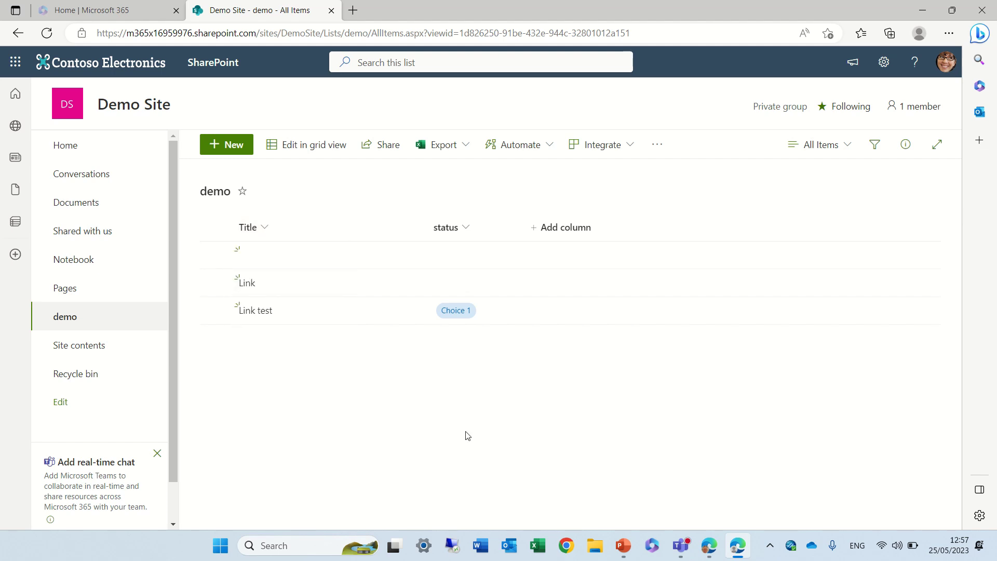